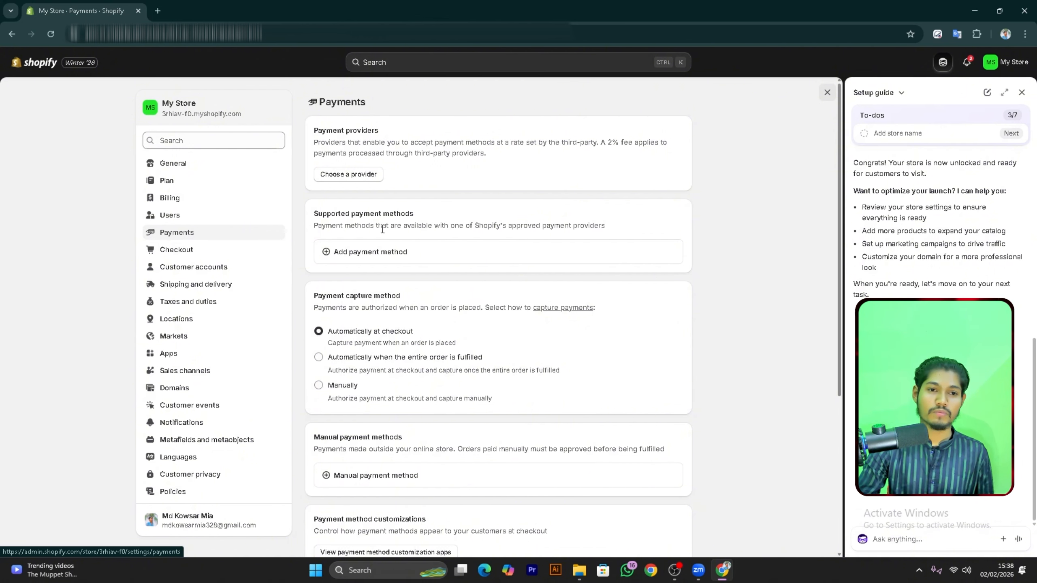
Edit the billing information in the store's general settings and set the country/region to United States
click(208, 163)
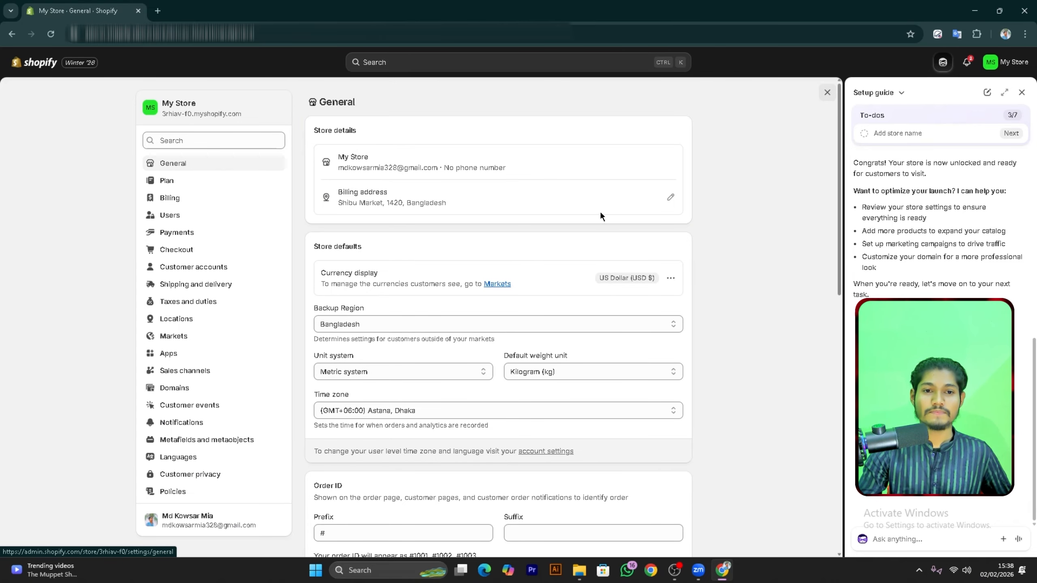
click(670, 199)
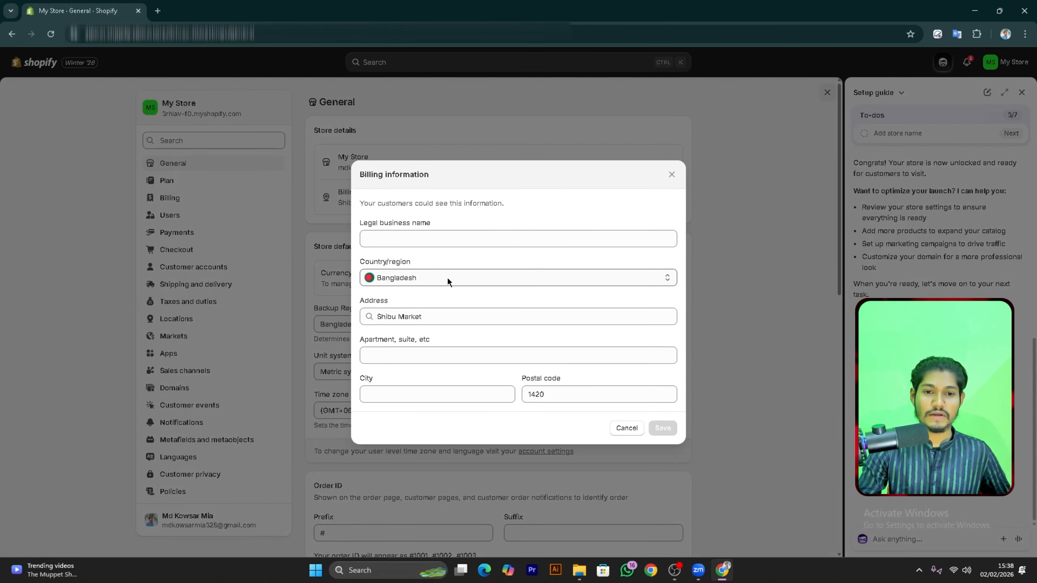
click(448, 277)
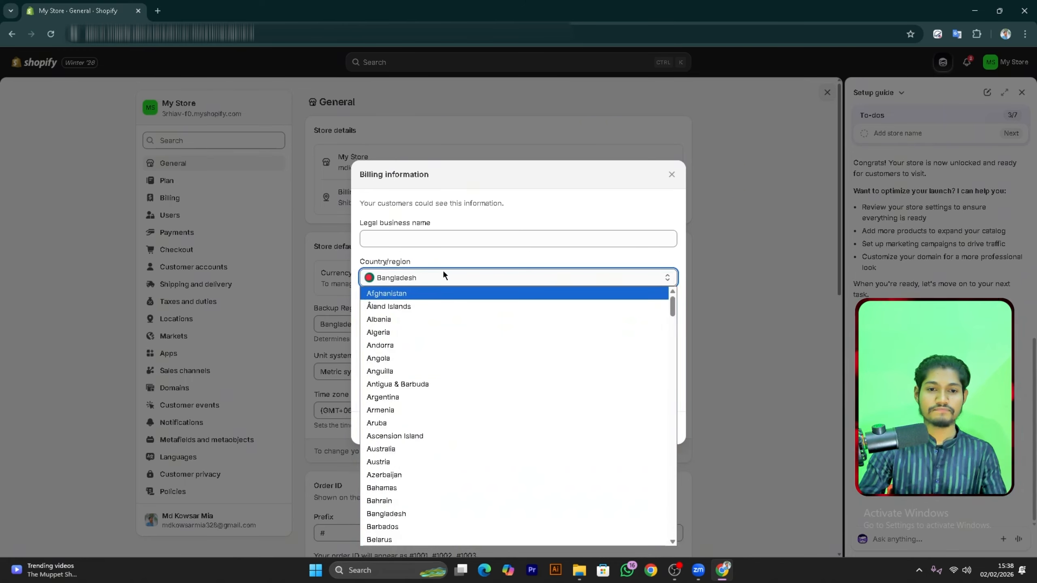
scroll(401, 291, down, 6)
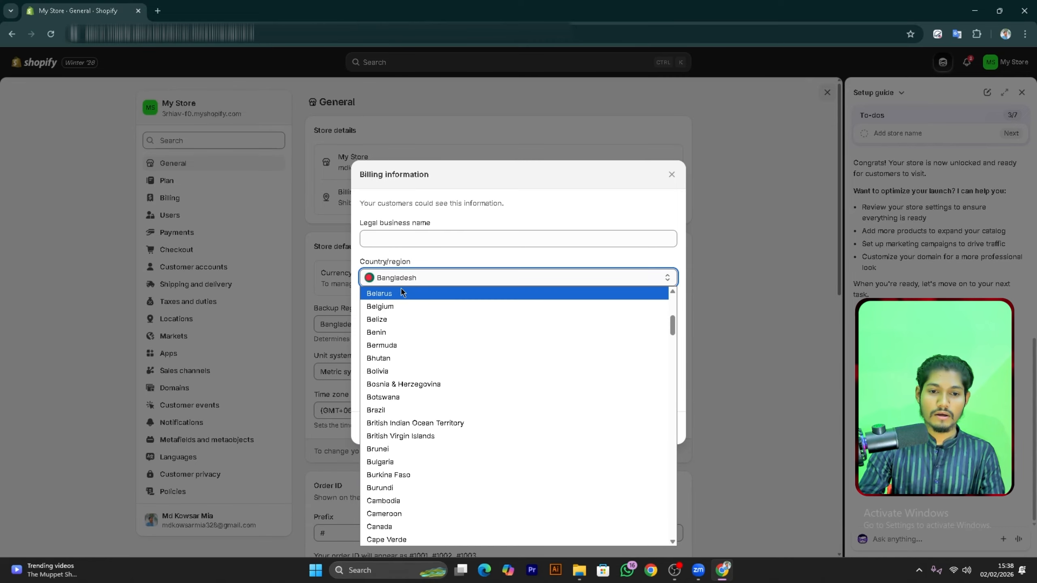
scroll(419, 297, down, 6)
scroll(429, 295, up, 12)
scroll(489, 428, down, 20)
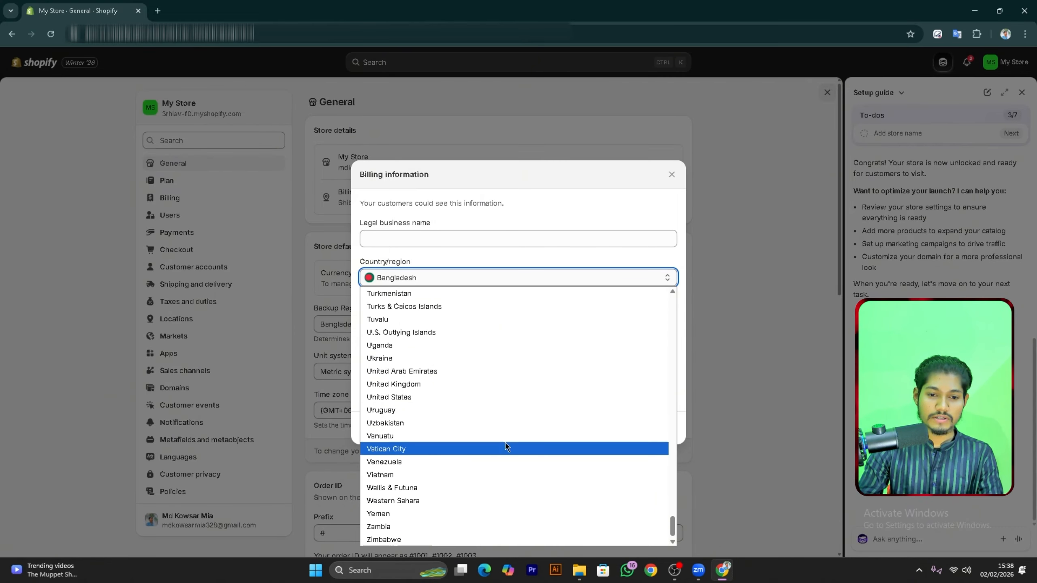
click(453, 397)
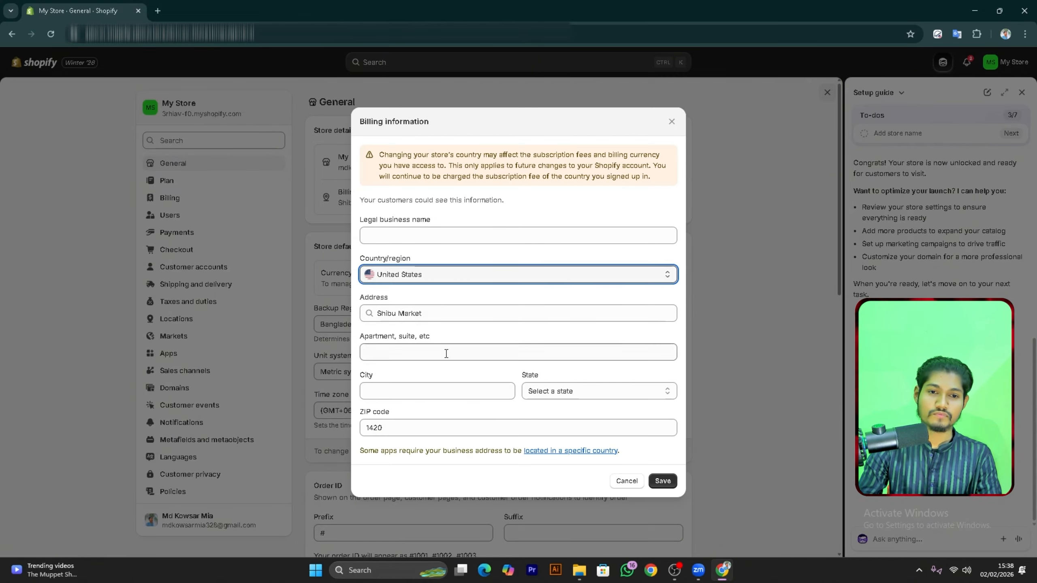
Enter SheNest as the legal business name, fill in the business's US address, and save the billing information
click(423, 237)
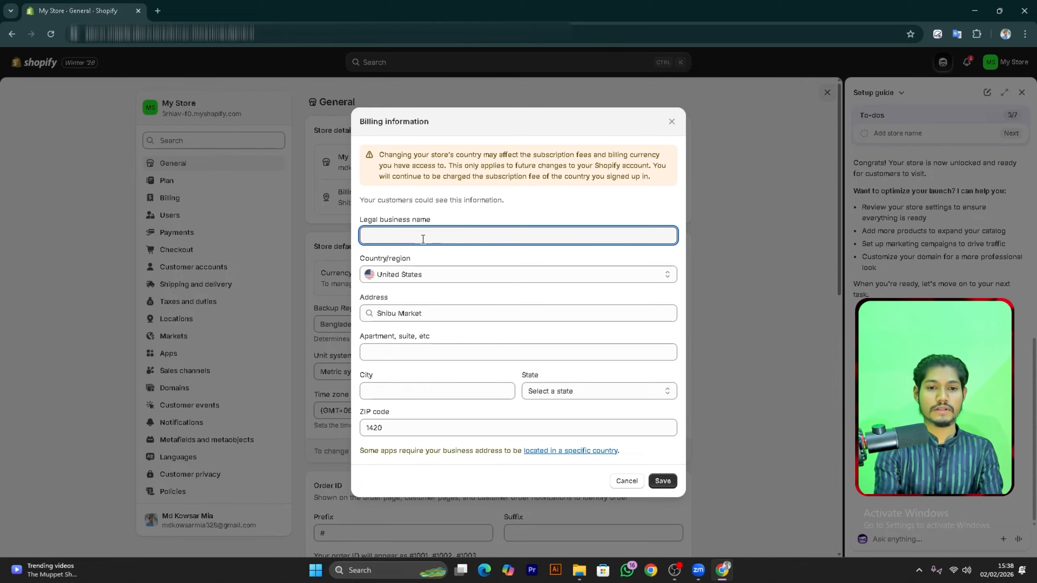
text(SheNext)
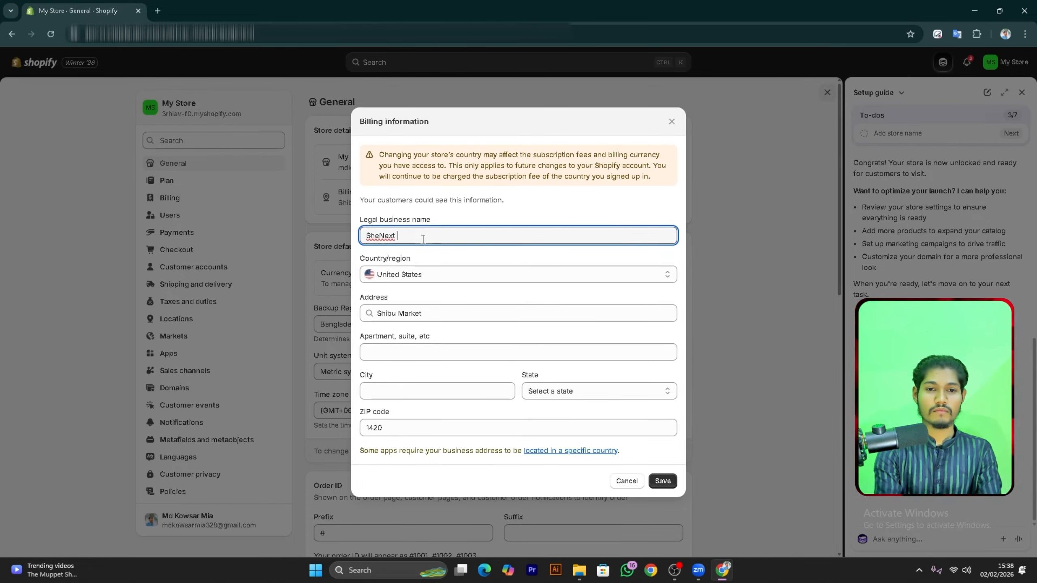
click(441, 313)
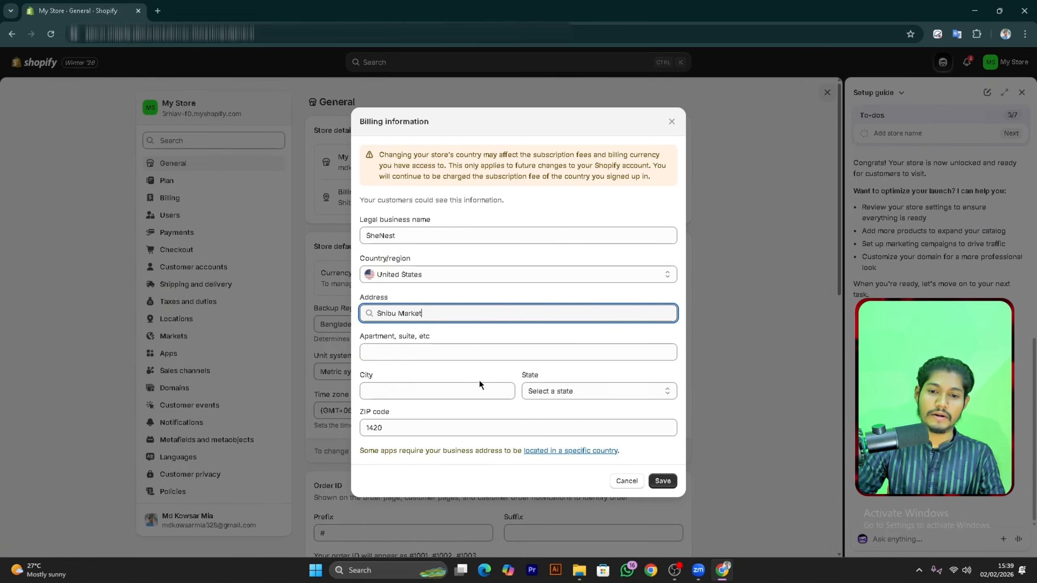
click(558, 388)
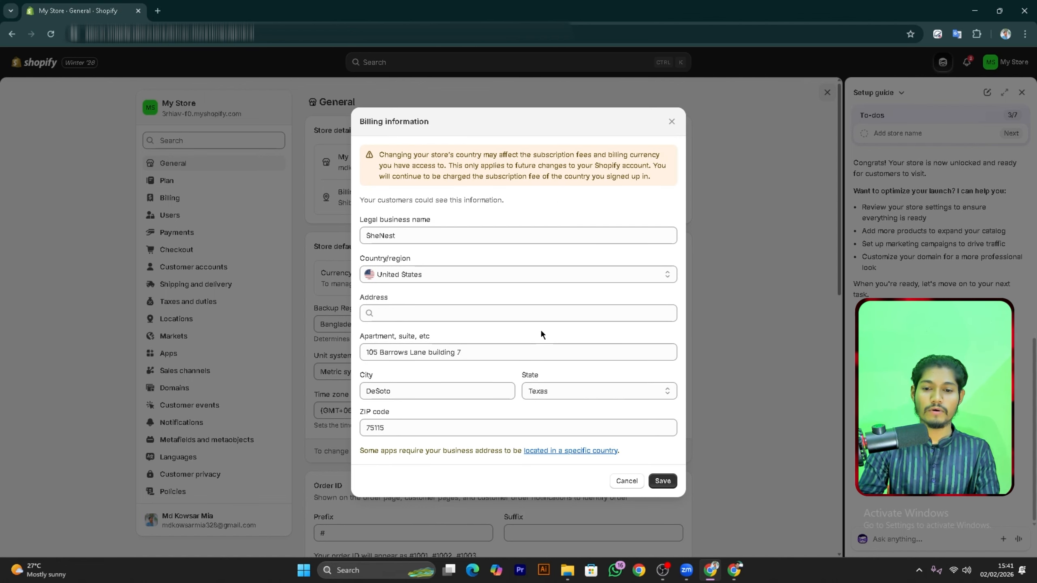
click(663, 482)
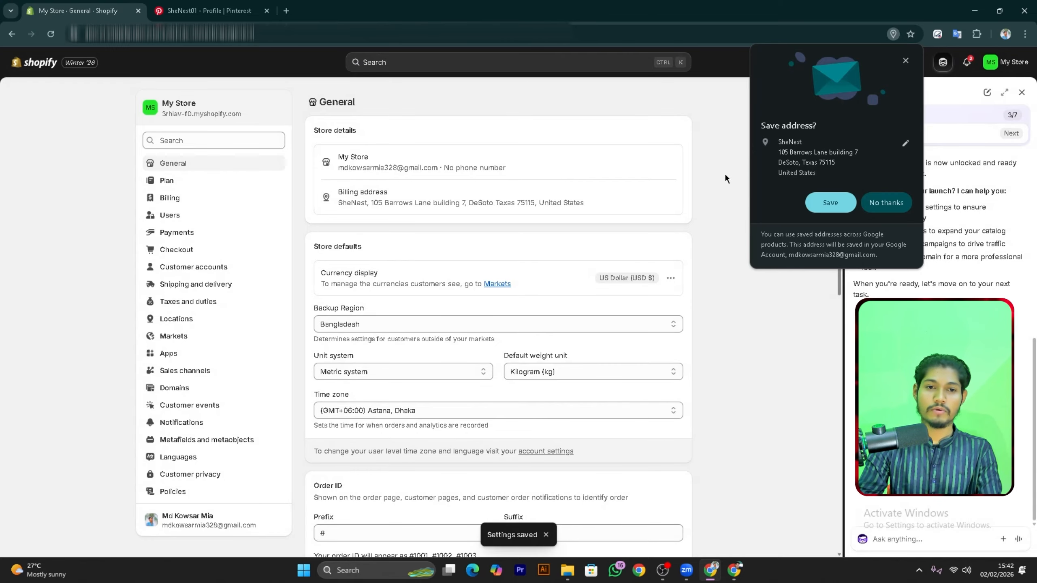
Start activating Shopify Payments from the payment settings and register the store as run by an individual
click(217, 239)
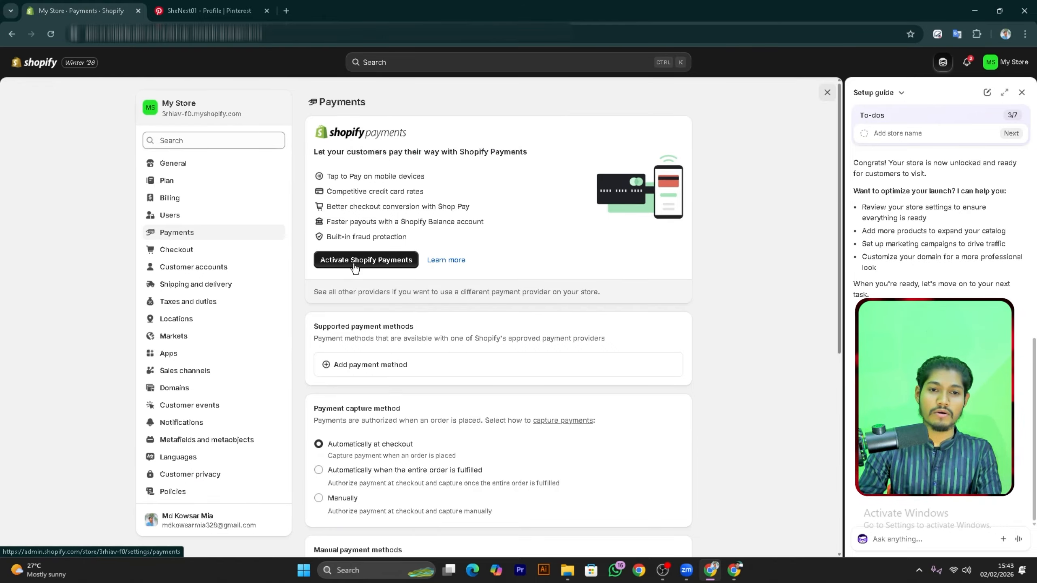
click(351, 265)
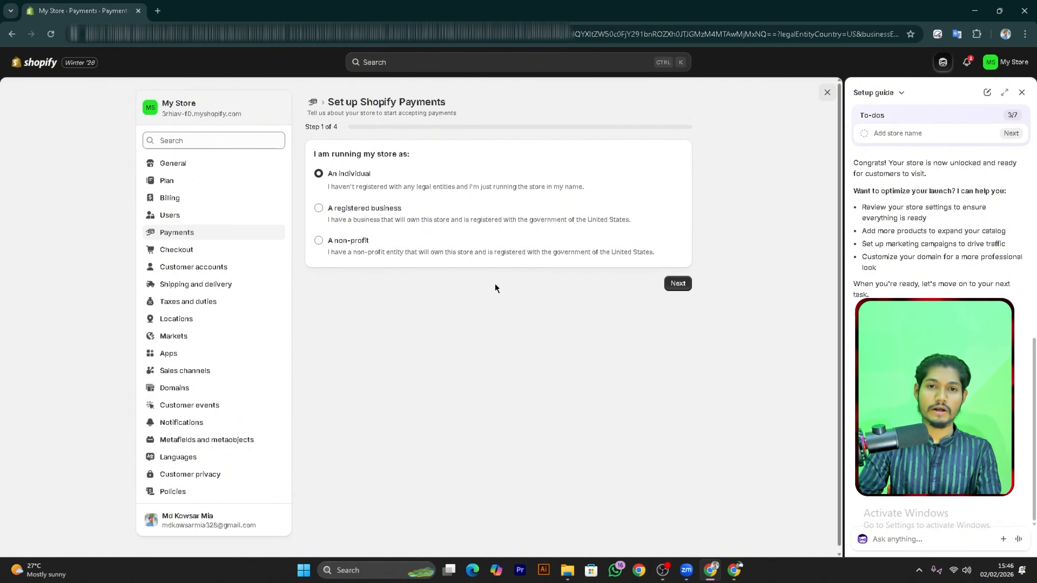
click(680, 286)
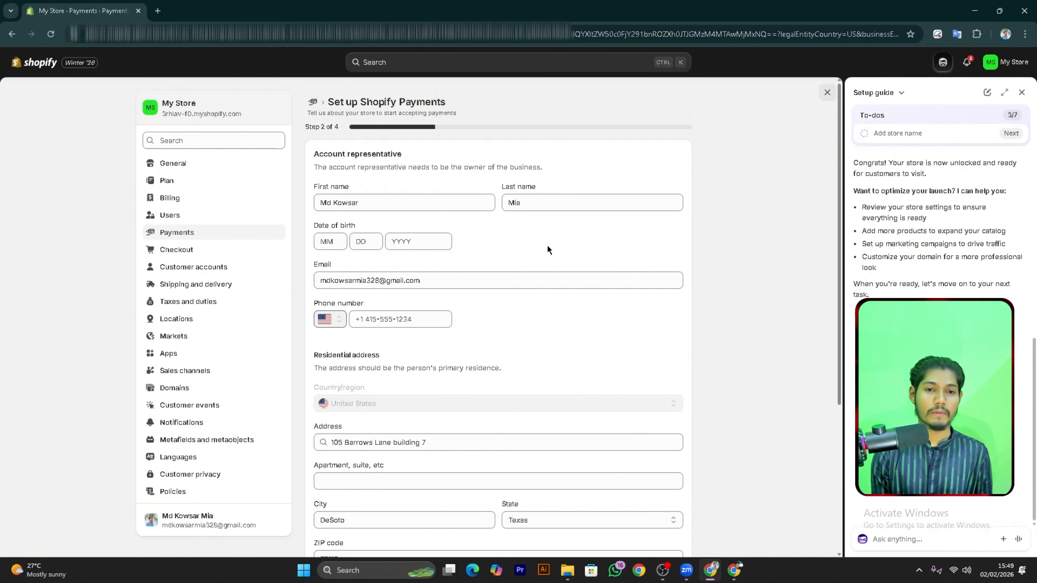
Replace the account representative's first name and fill in the date of birth and phone number
click(395, 202)
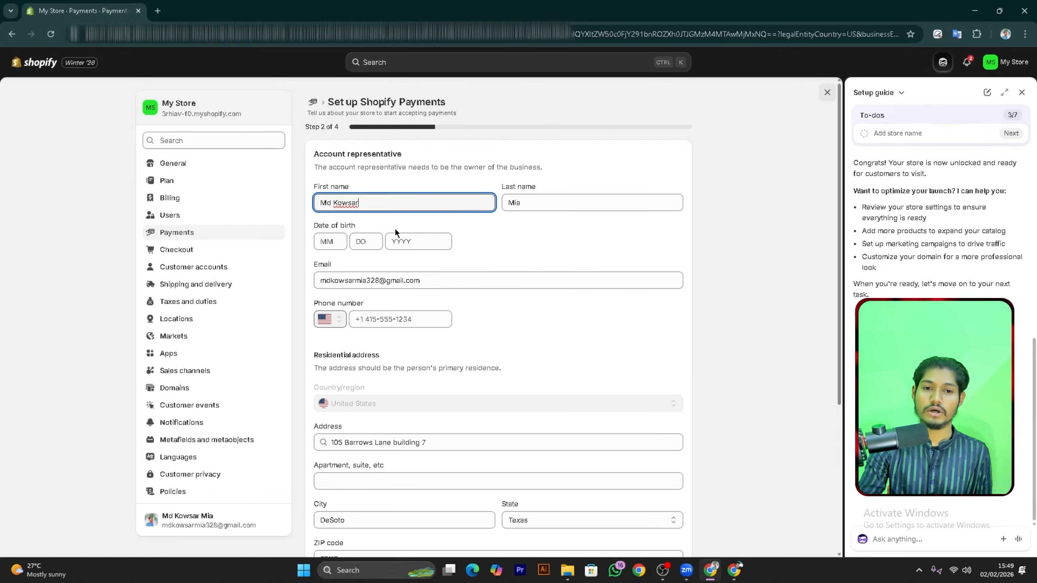
drag(362, 205, 287, 204)
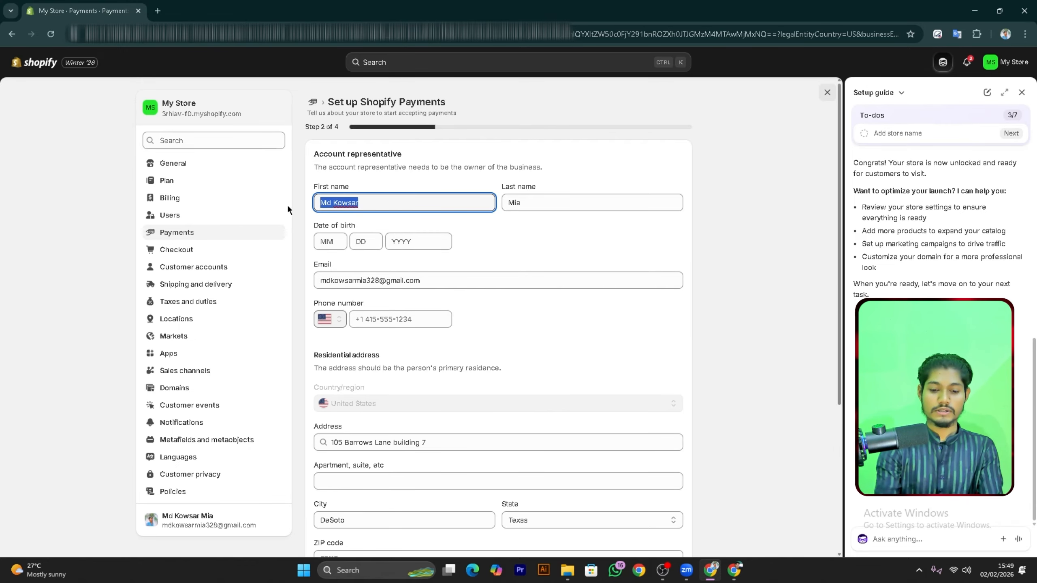
key(BackSpace)
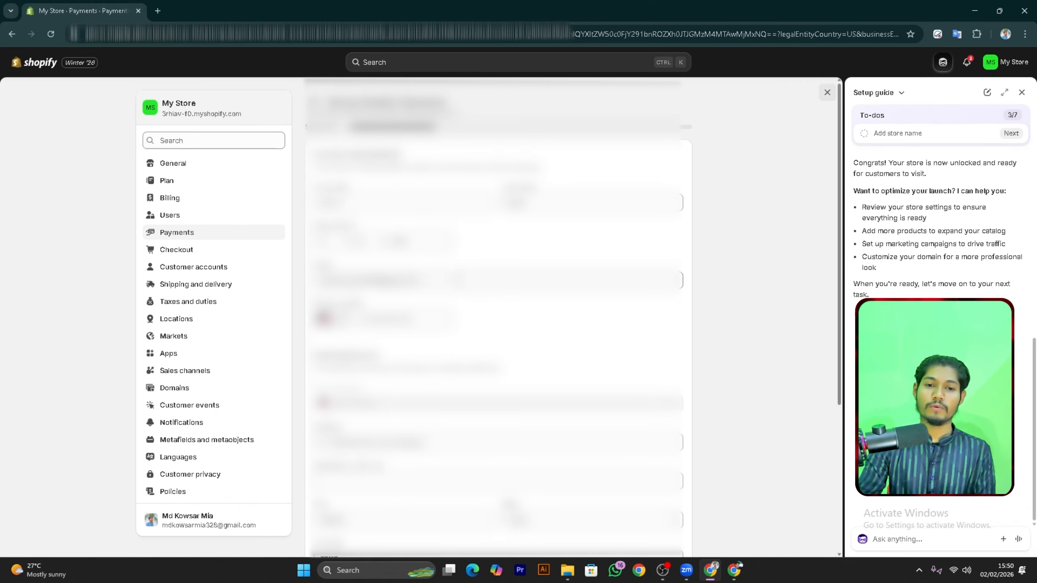
click(487, 280)
click(480, 317)
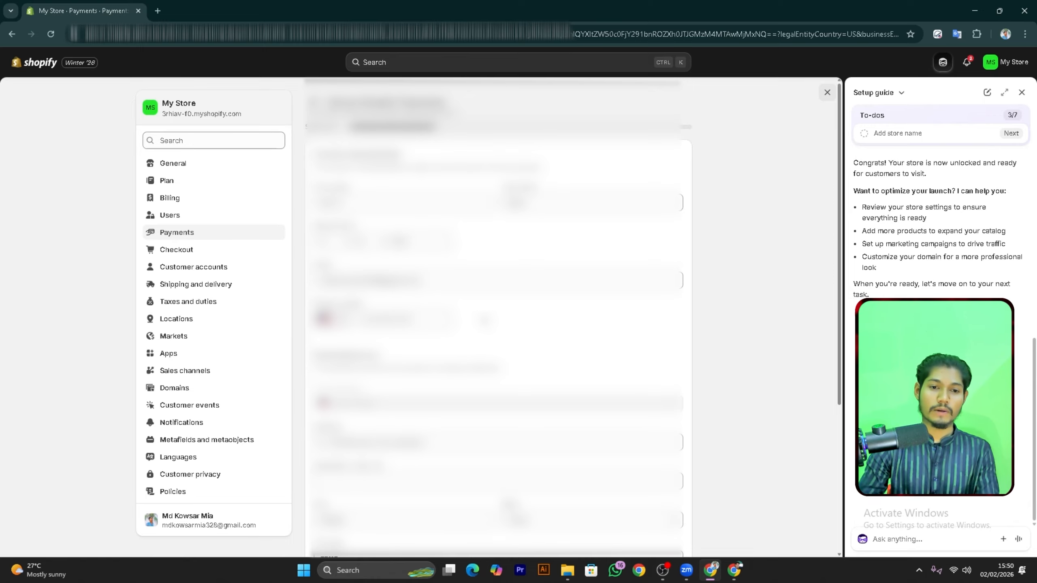
click(424, 319)
click(499, 328)
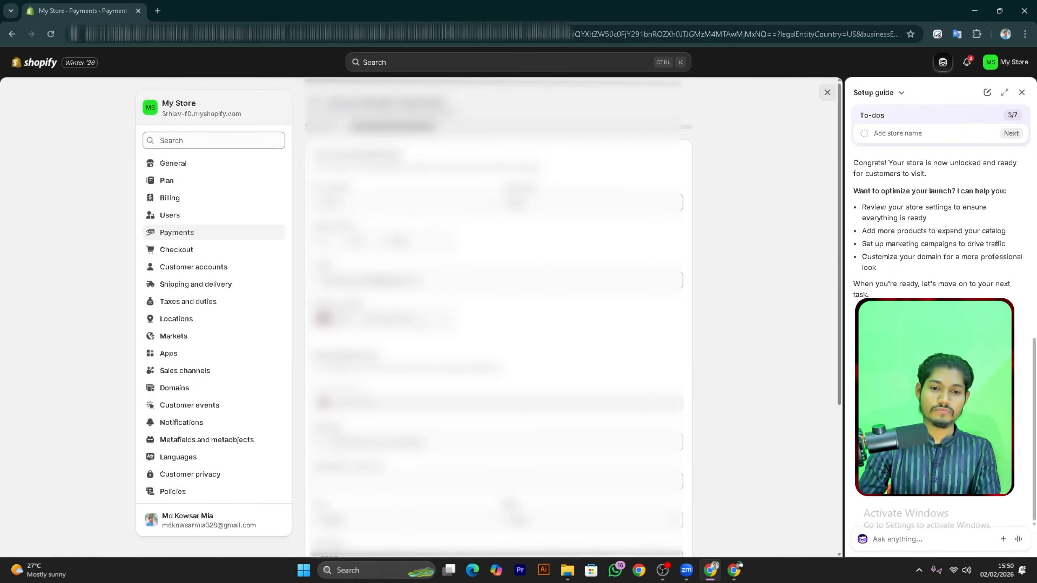
click(400, 319)
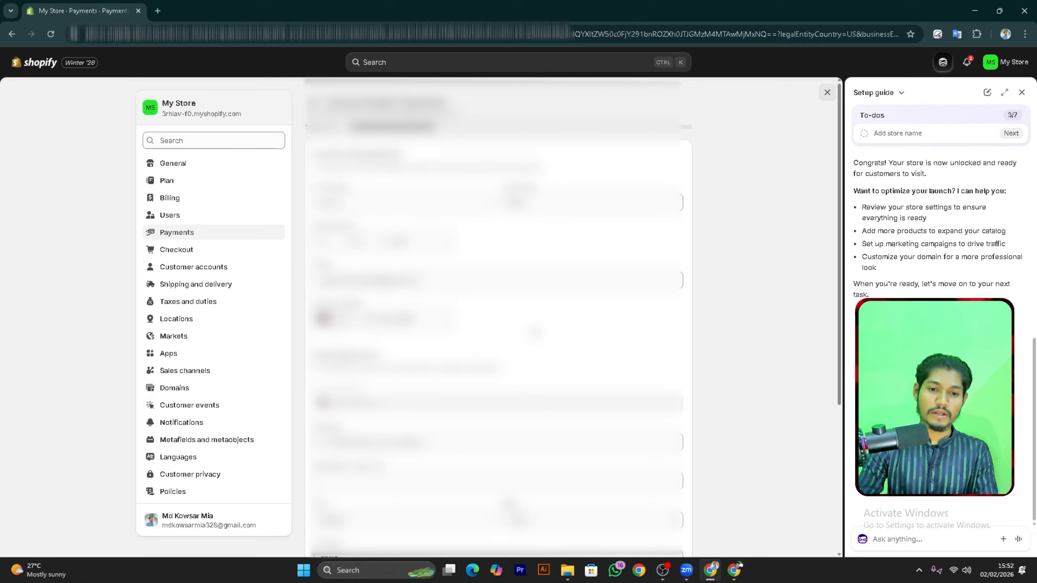
Check and complete the rest of the account representative form, including the residential address, and continue to the third setup page
scroll(490, 315, down, 5)
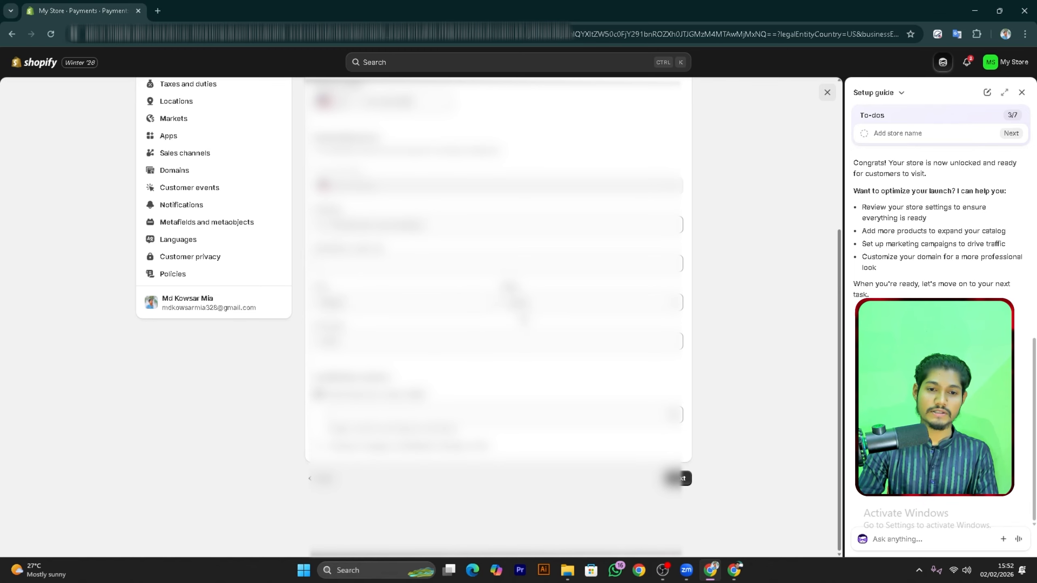
scroll(490, 314, up, 5)
scroll(489, 314, down, 5)
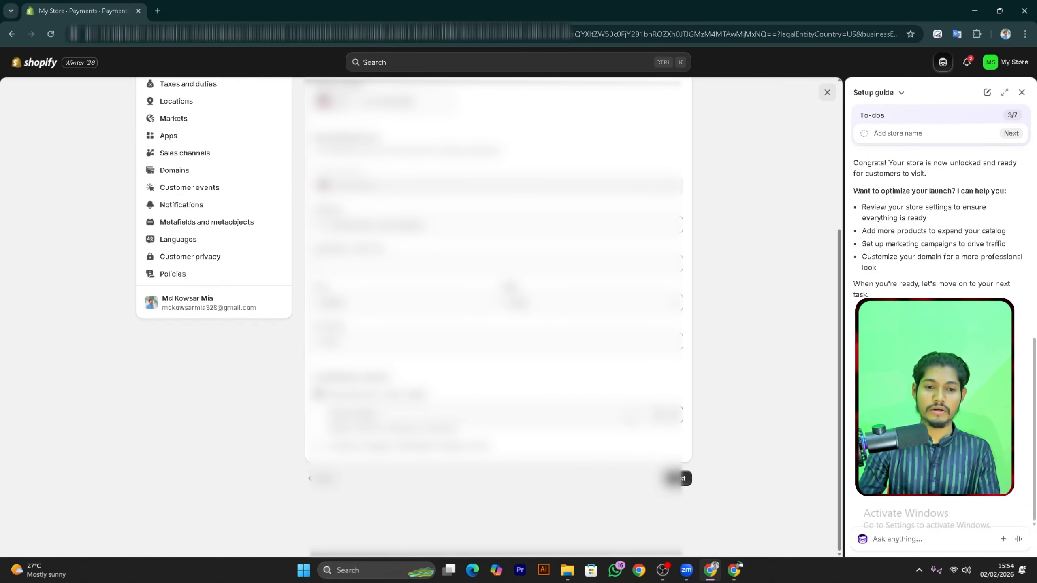
scroll(490, 286, up, 5)
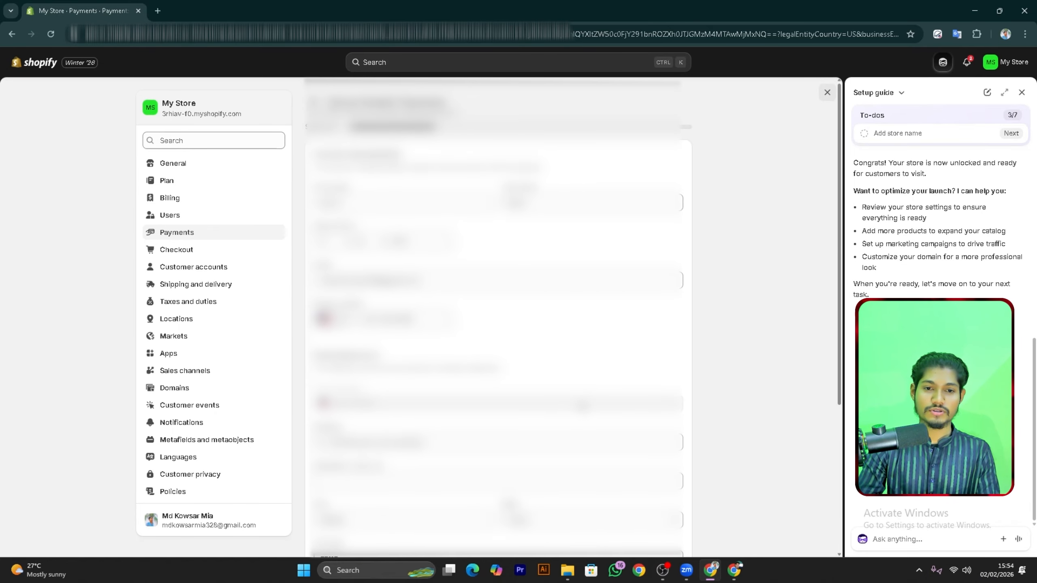
scroll(680, 485, down, 5)
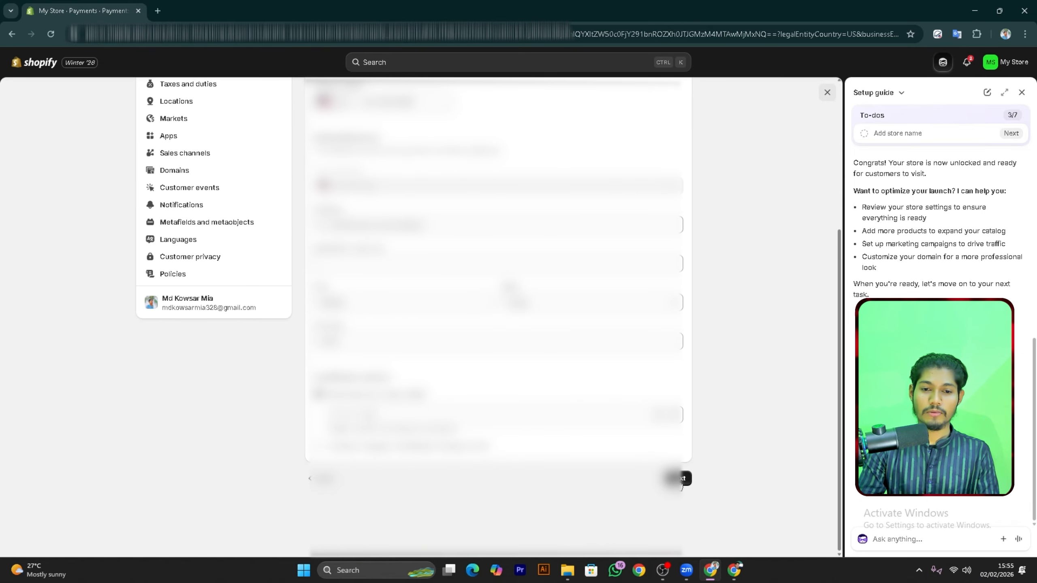
click(680, 478)
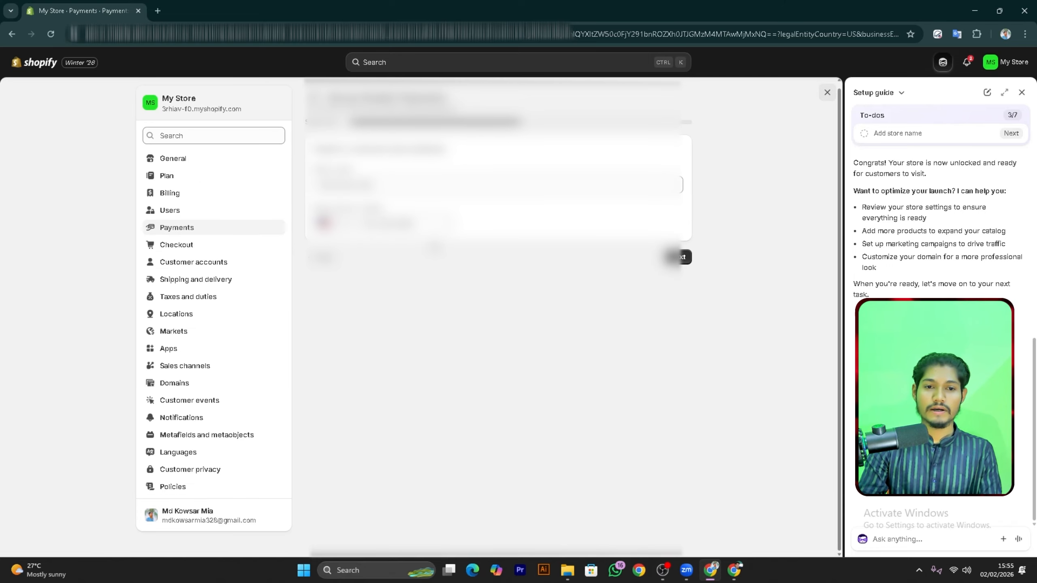
Edit the first field on the third Shopify Payments setup page, continue to the last page, and review its details
click(400, 183)
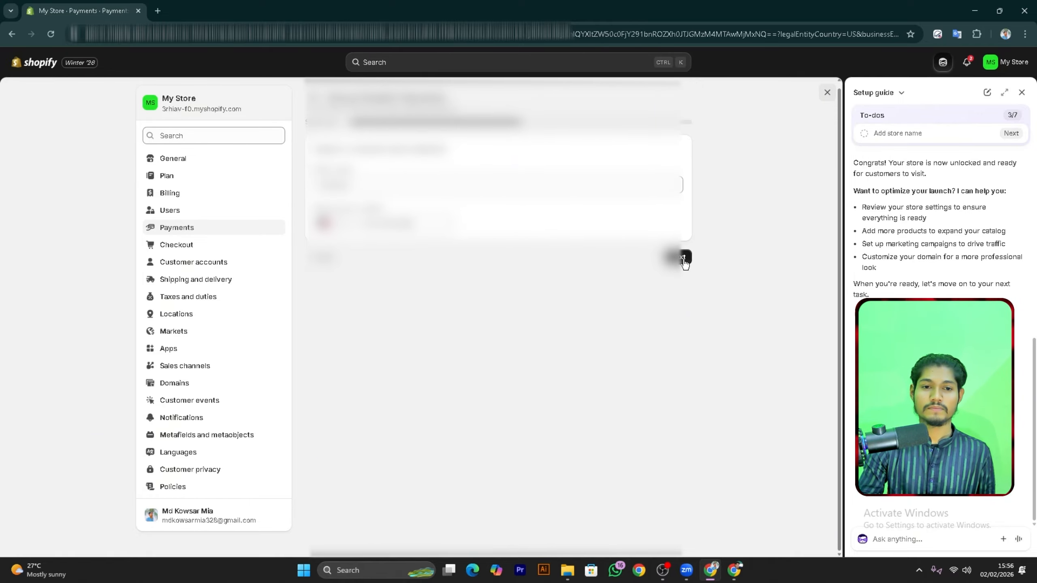
click(683, 258)
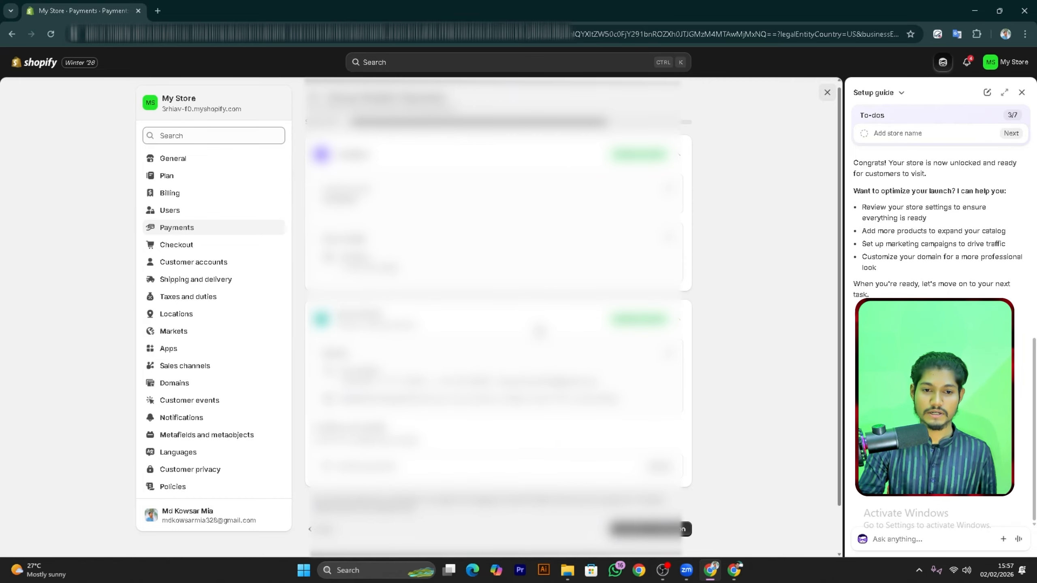
scroll(488, 175, up, 1)
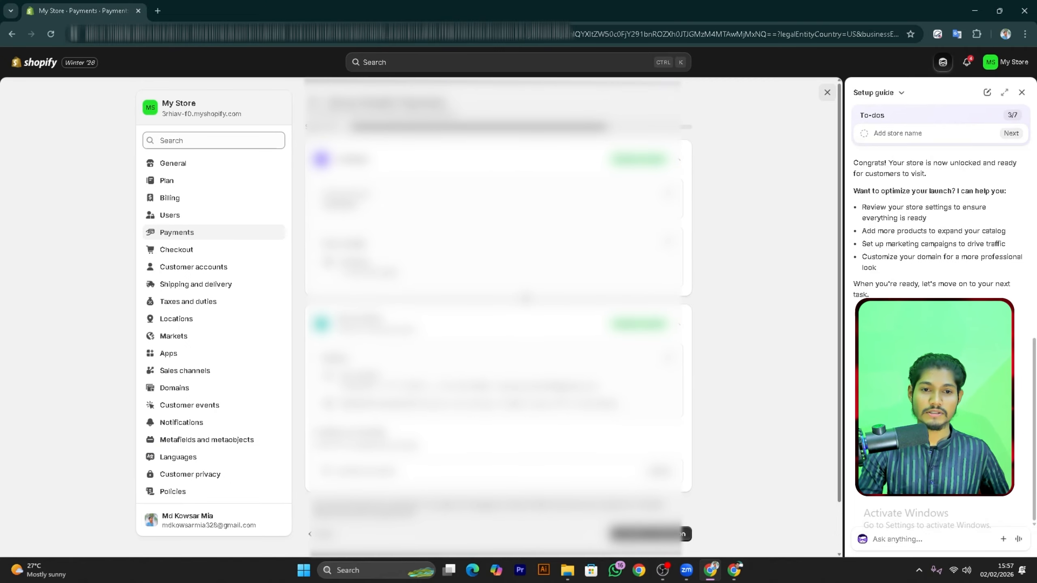
scroll(488, 286, down, 1)
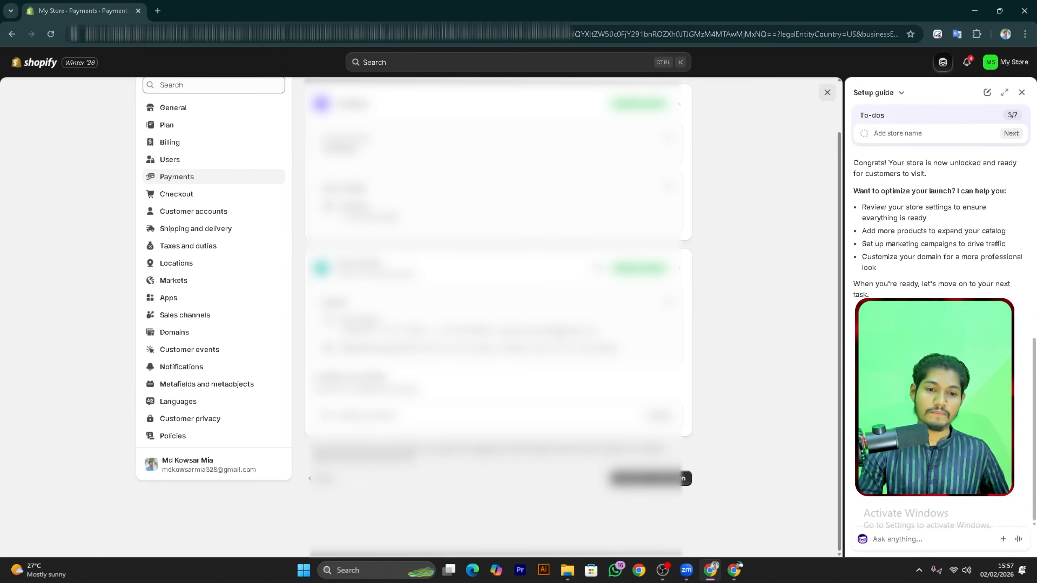
scroll(580, 294, up, 1)
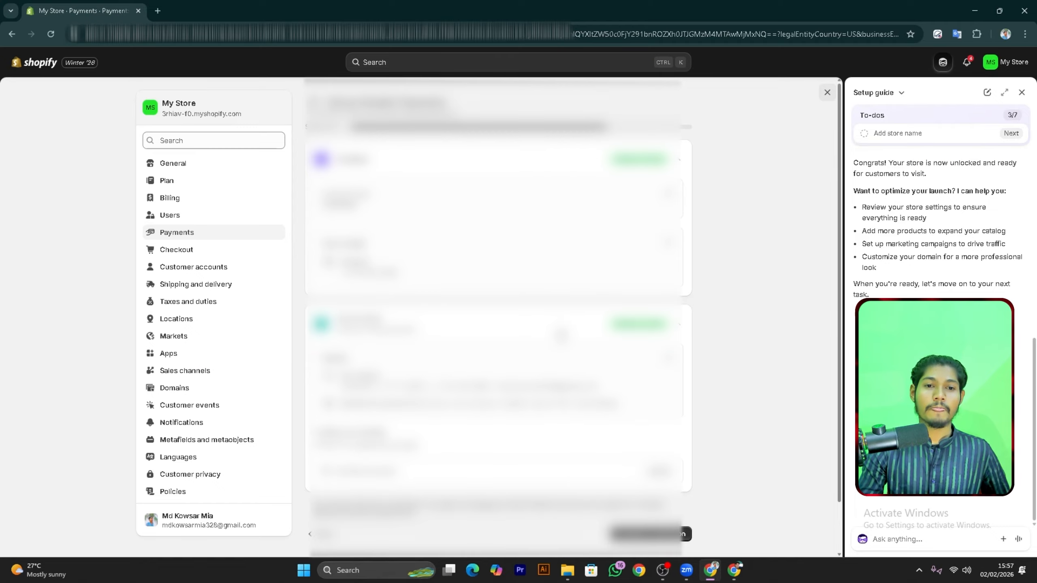
scroll(562, 335, down, 2)
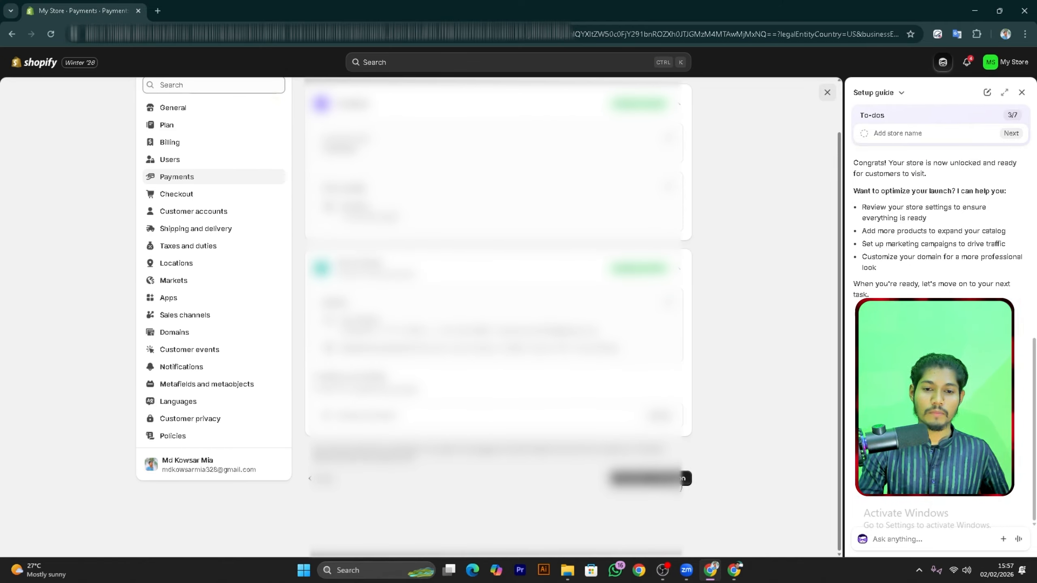
scroll(681, 485, up, 2)
scroll(681, 485, down, 2)
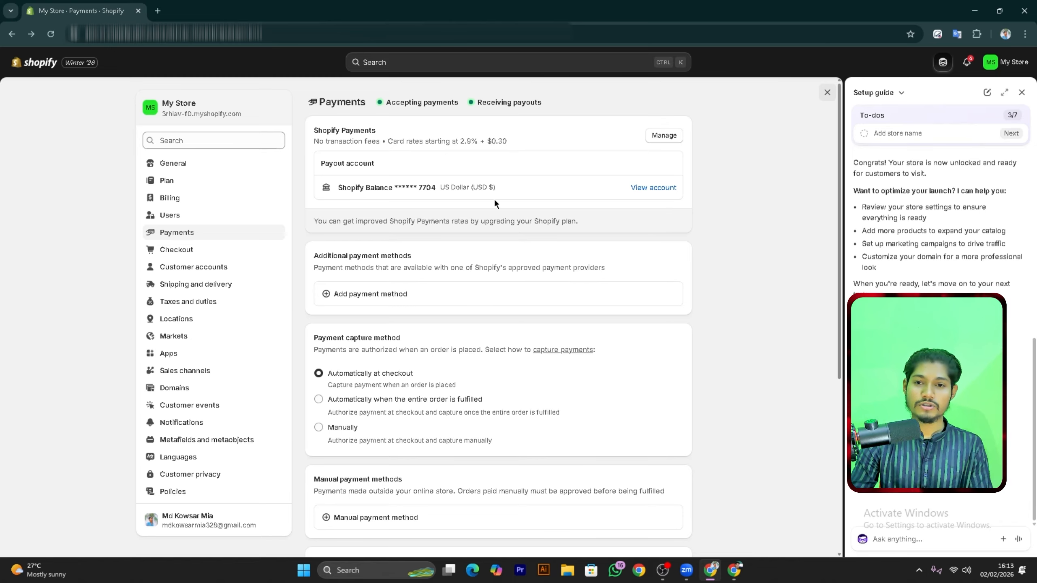
Open the Shopify Balance payout account from the payment settings and examine its current balance
click(654, 189)
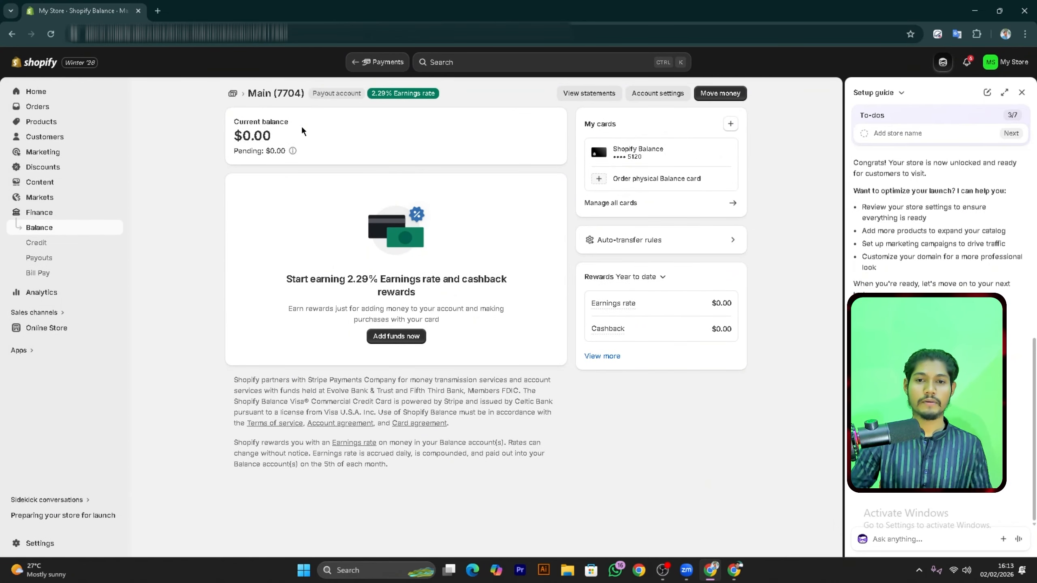
click(279, 134)
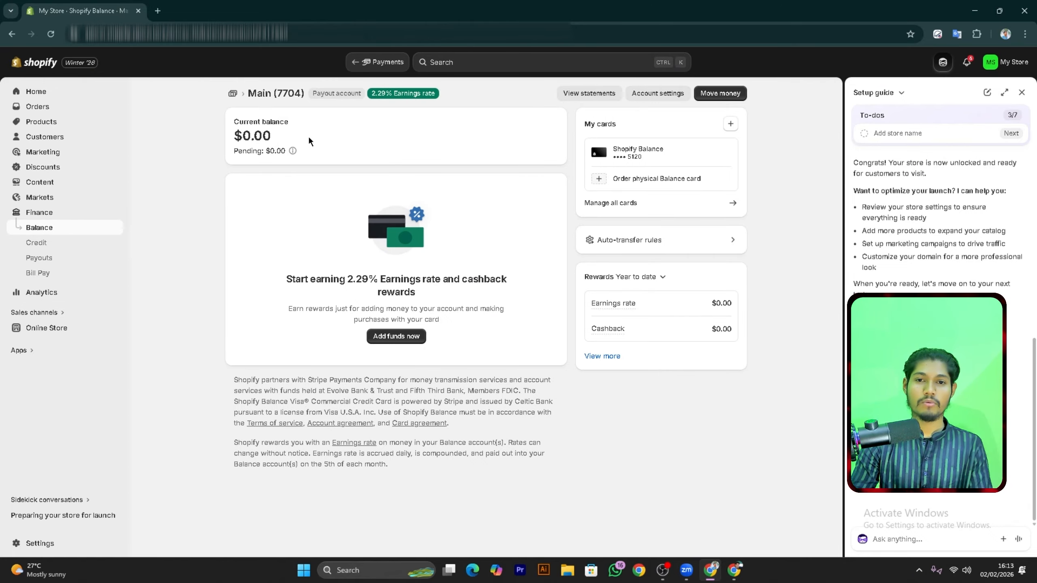